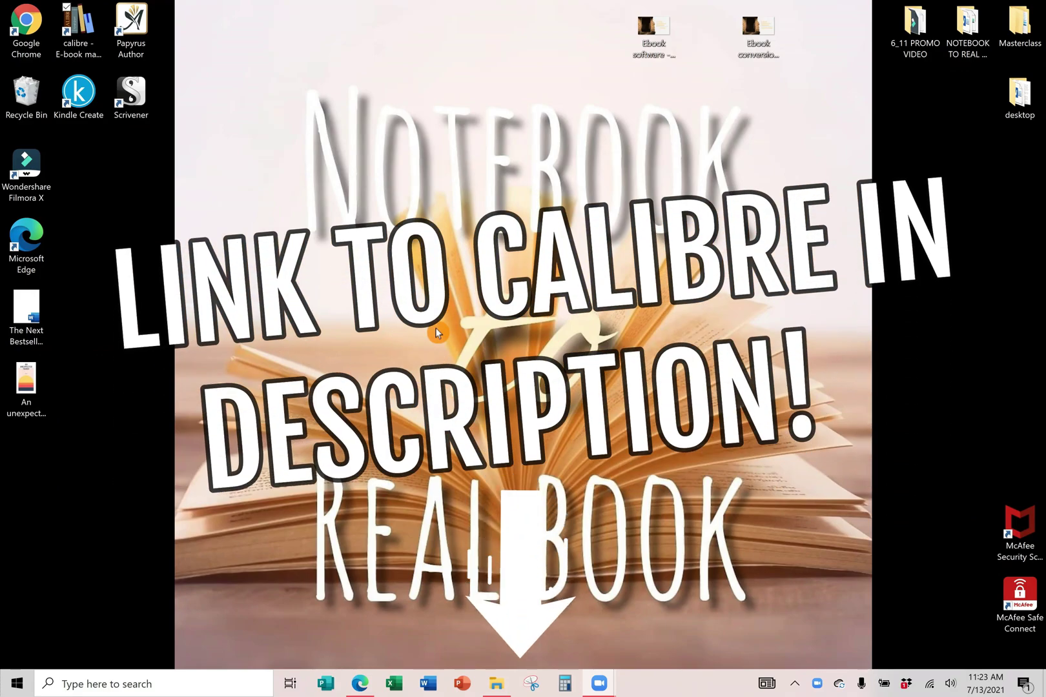
Step: Launch calibre from its desktop shortcut to open the Calibre Library window
double_click(76, 32)
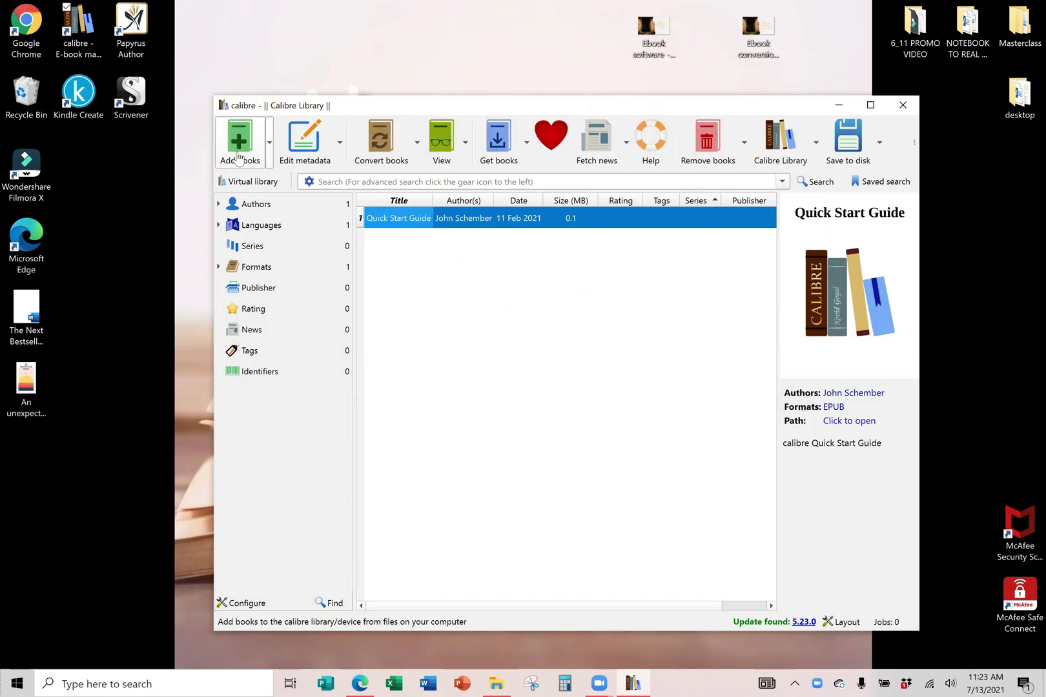
Step: Add the 'The Next Bestseller' Word file from the Desktop as a new DOCX book
left_click(243, 148)
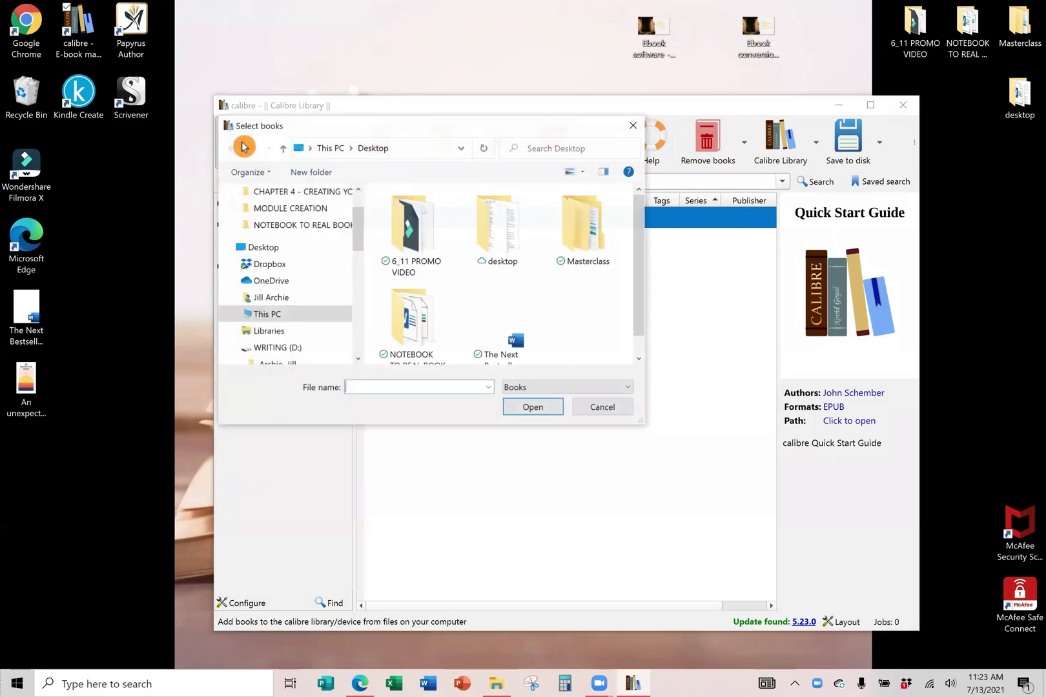
left_click(495, 332)
left_click(520, 407)
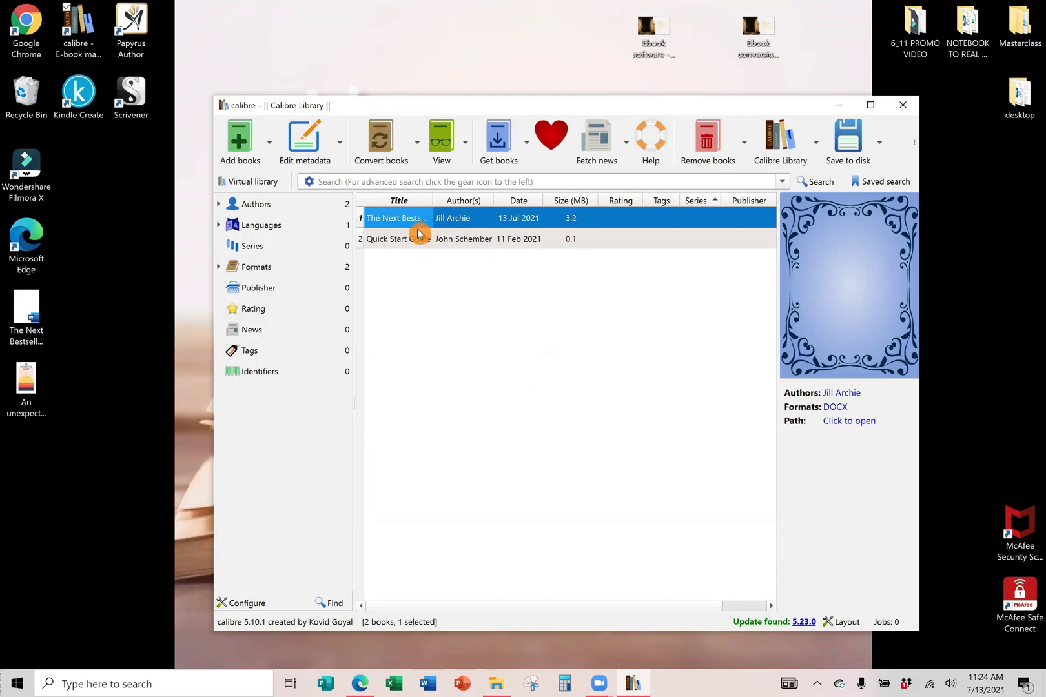
Step: Open the conversion dialog for the new book with EPUB kept as the output format
left_click(380, 140)
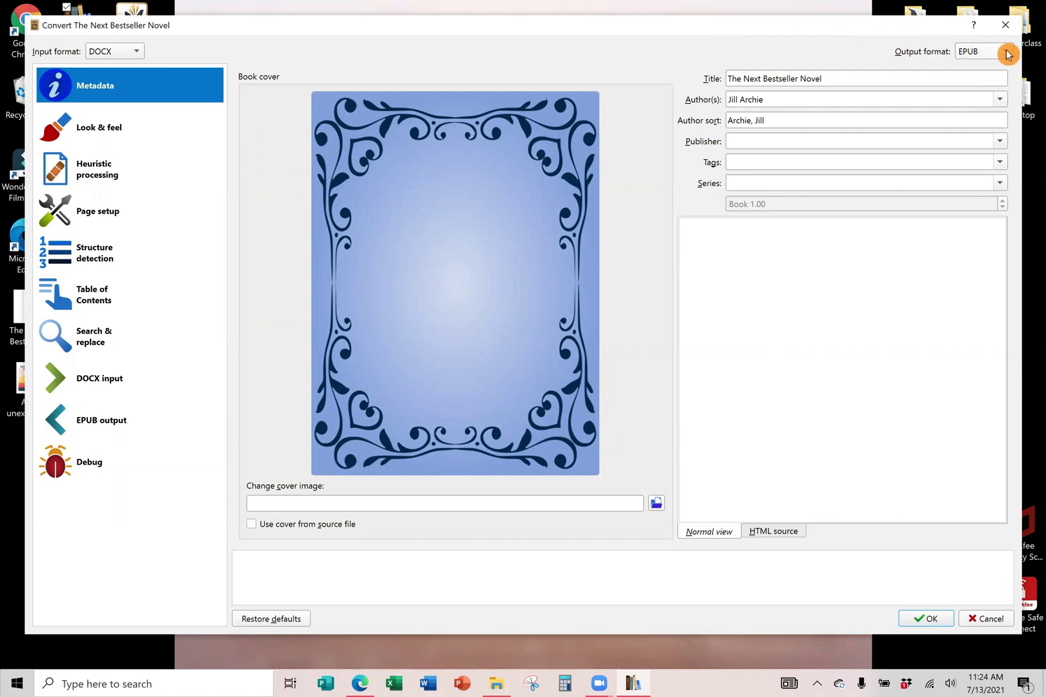
left_click(1008, 55)
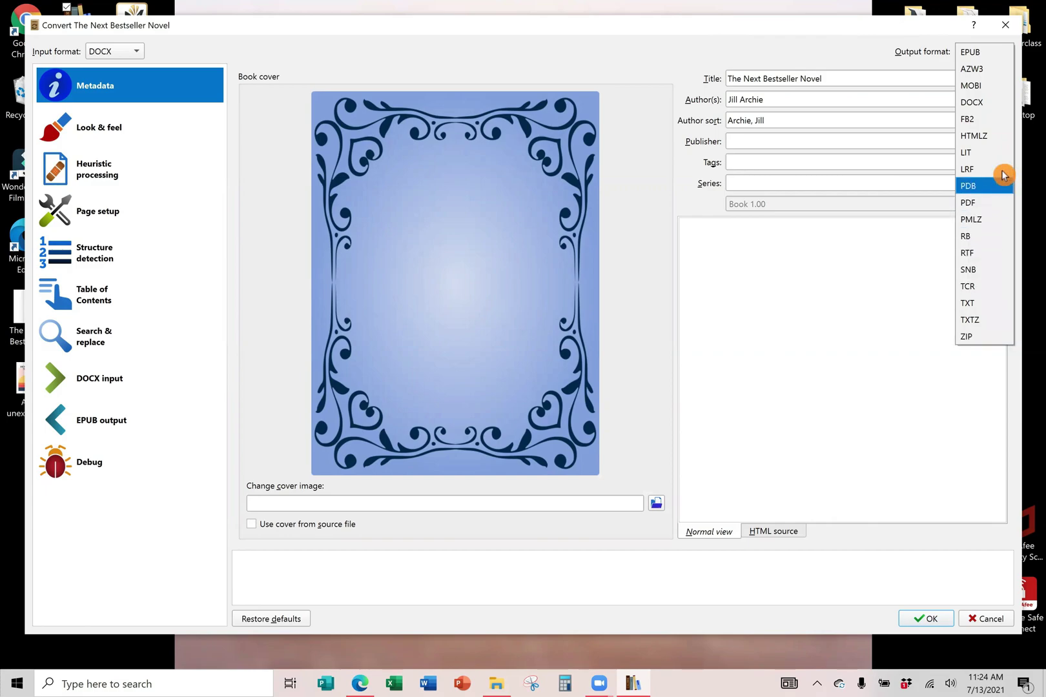
left_click(997, 53)
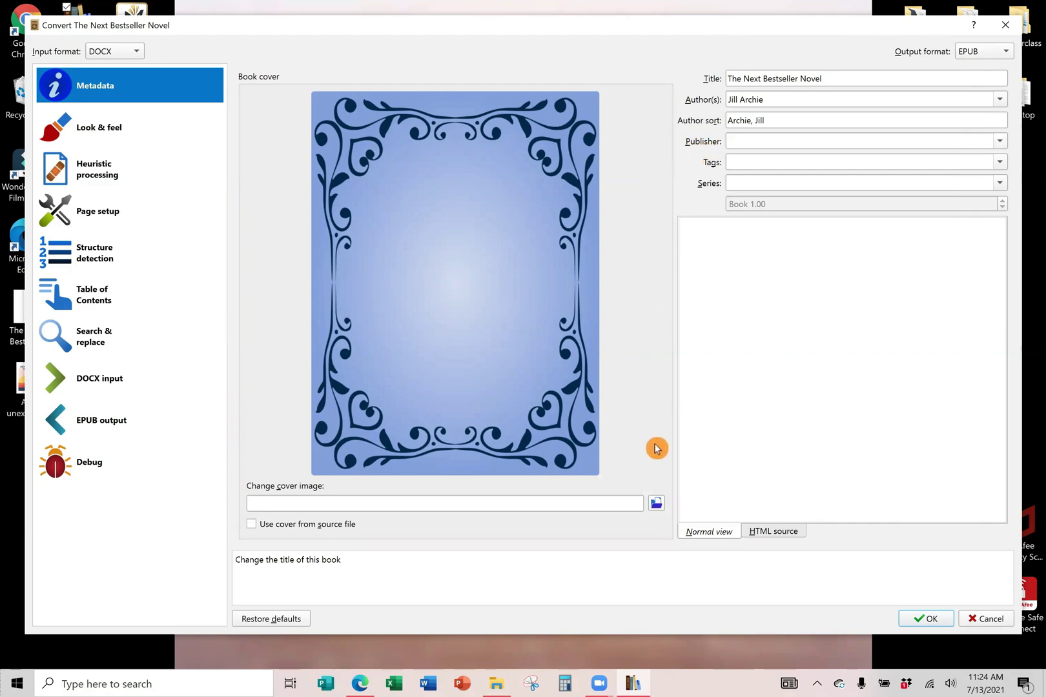
Step: Set 'An unexpected thirst cover' as the cover image and run the EPUB conversion
left_click(656, 504)
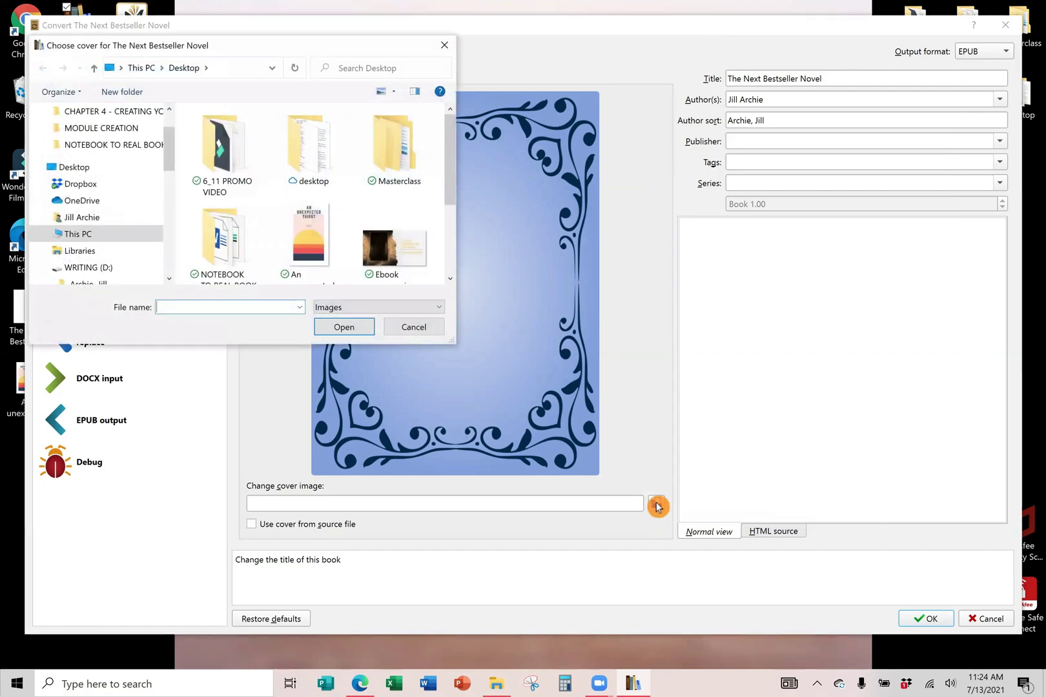
left_click(309, 238)
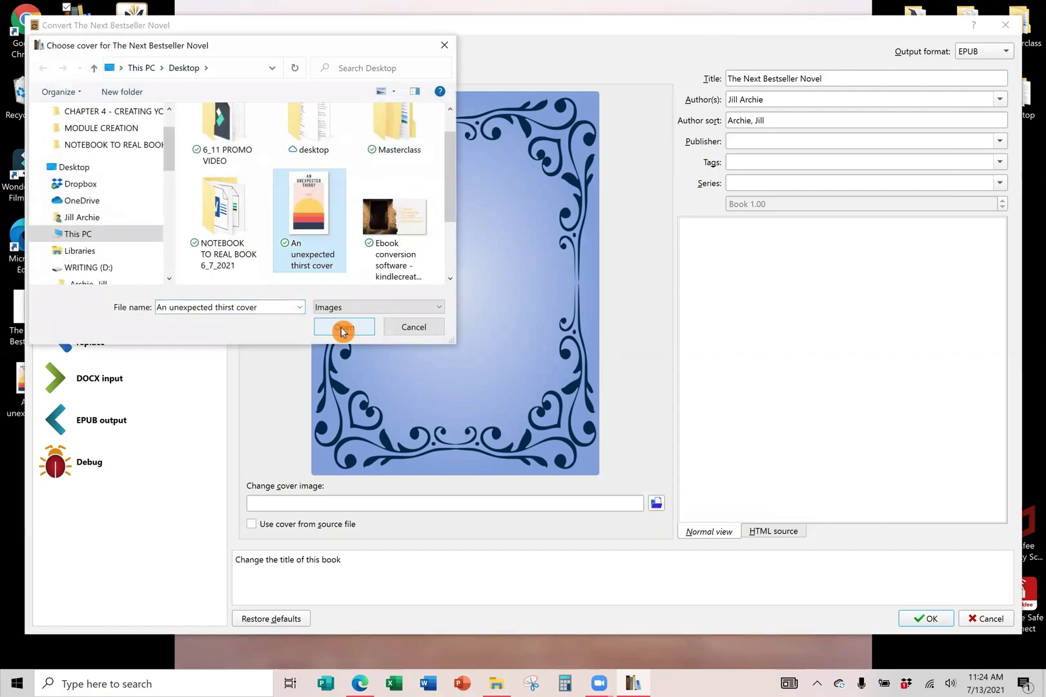
left_click(345, 328)
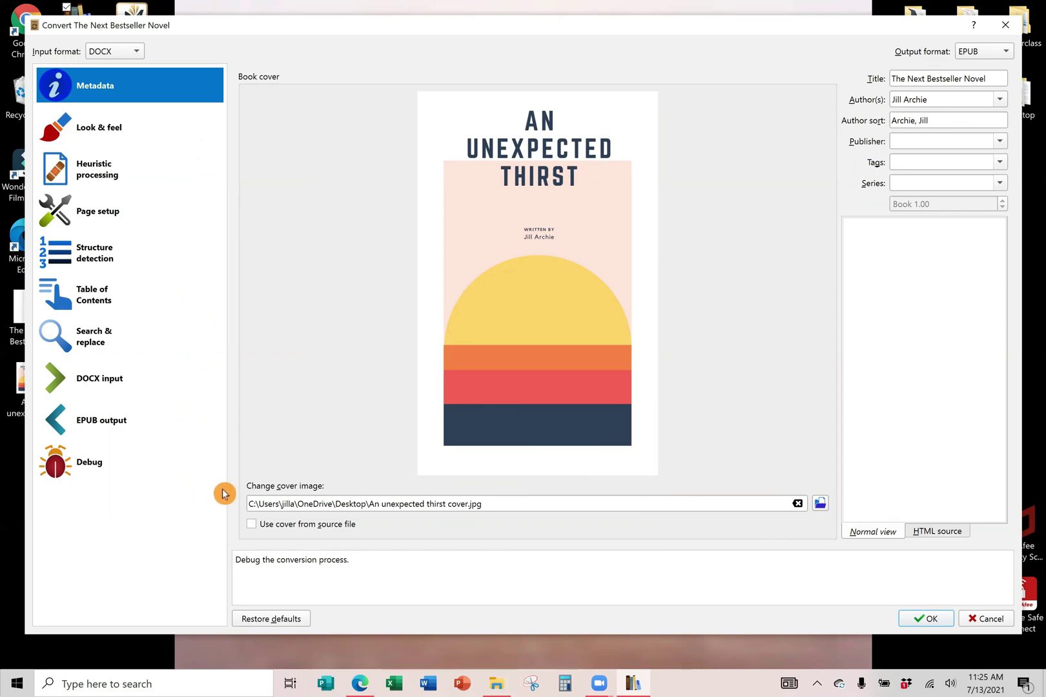
left_click(925, 620)
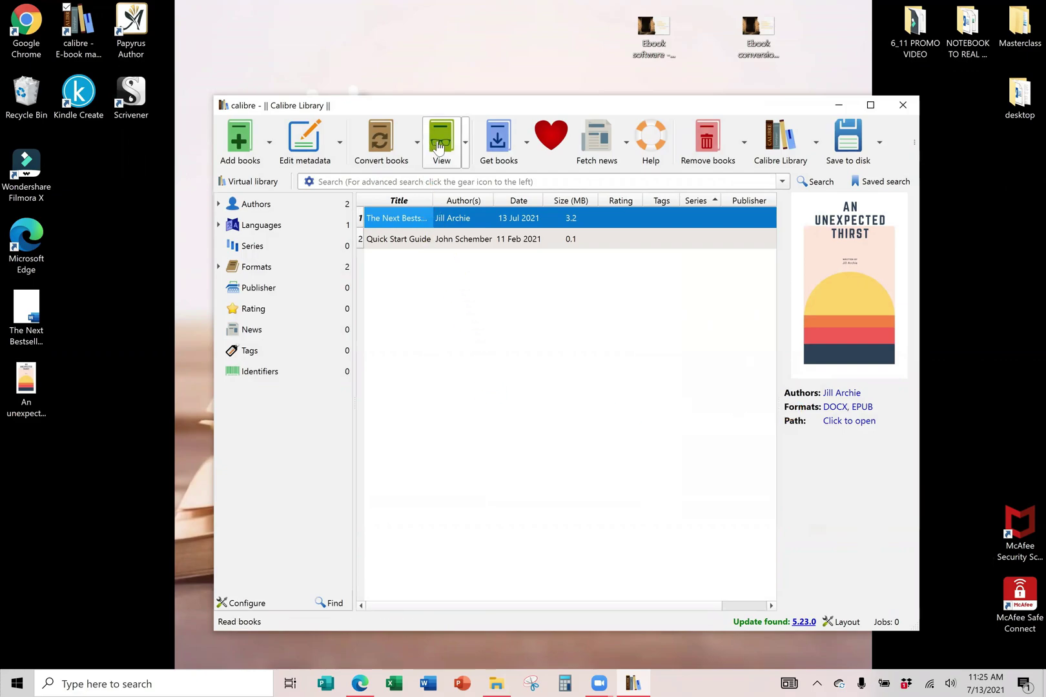
Step: Open the converted EPUB in the viewer and page through title, copyright, contents and introduction
left_click(437, 145)
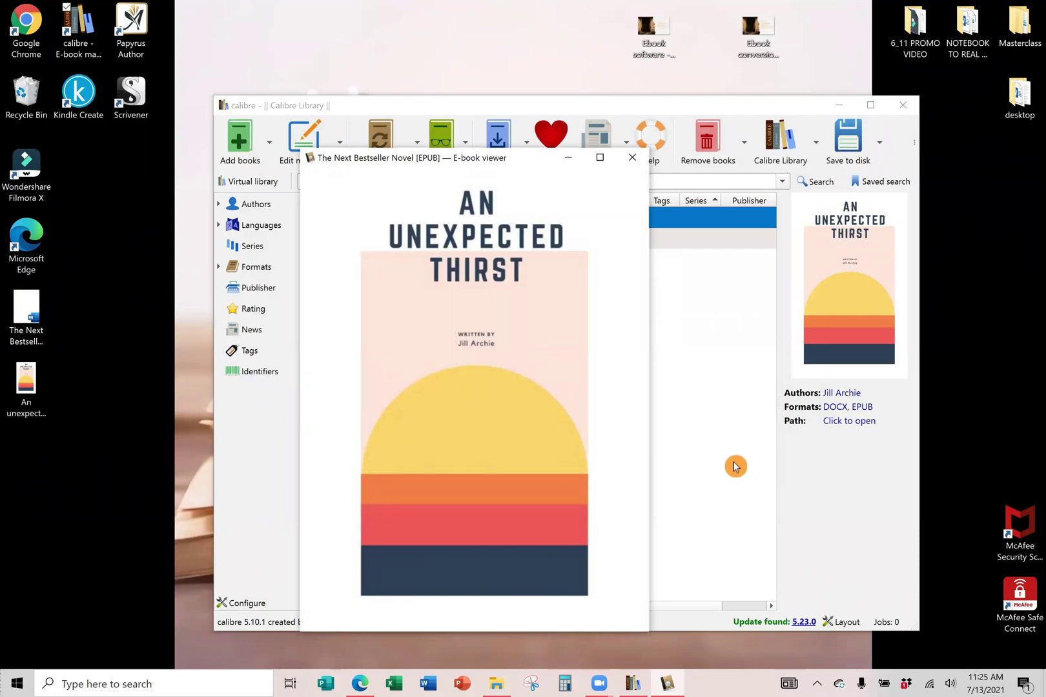
key("Right")
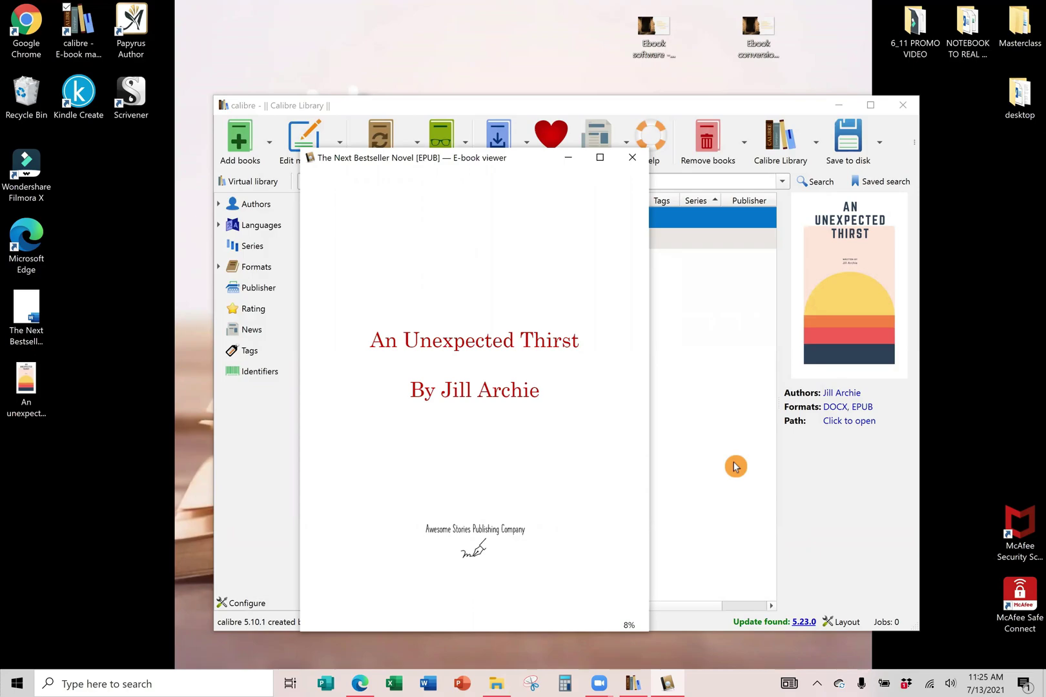
key("Page_Down")
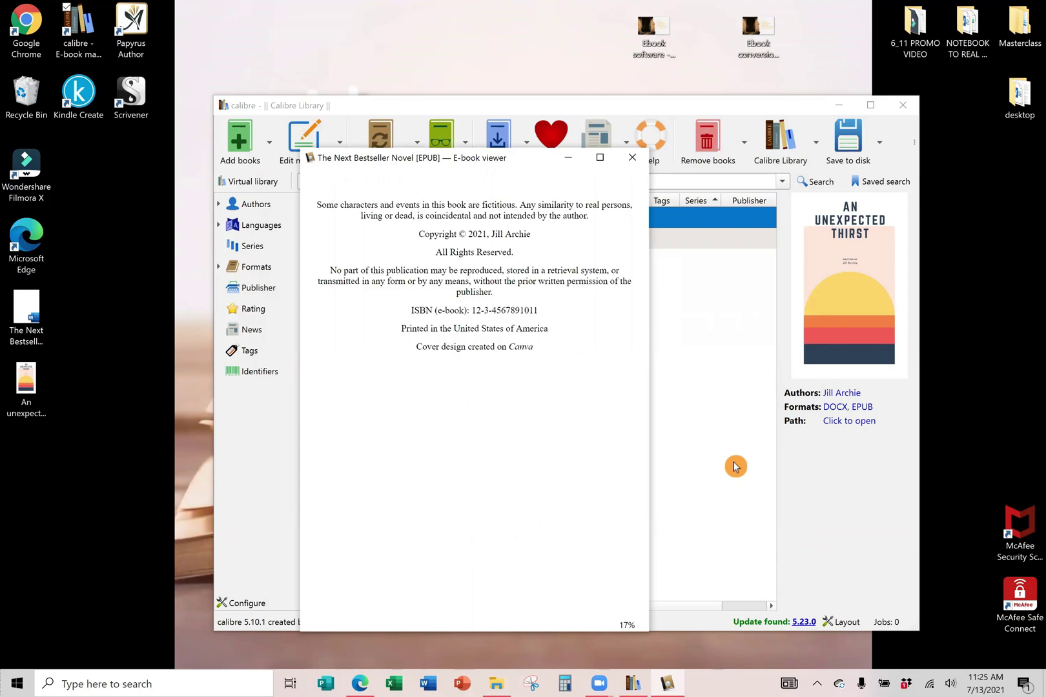
key("Page_Down")
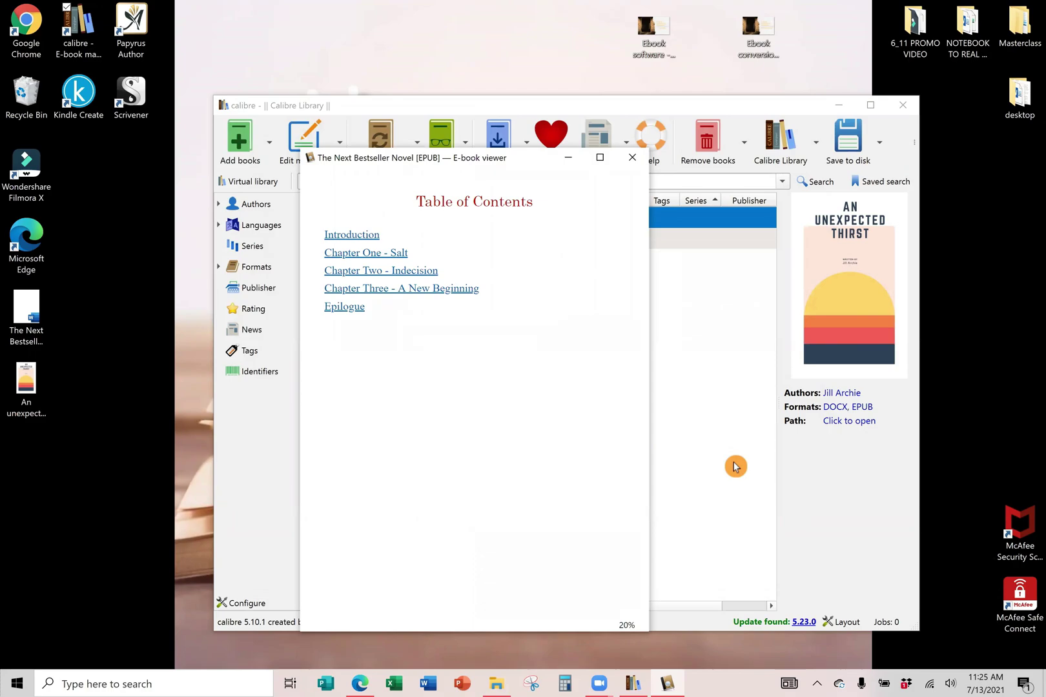
key("Page_Down")
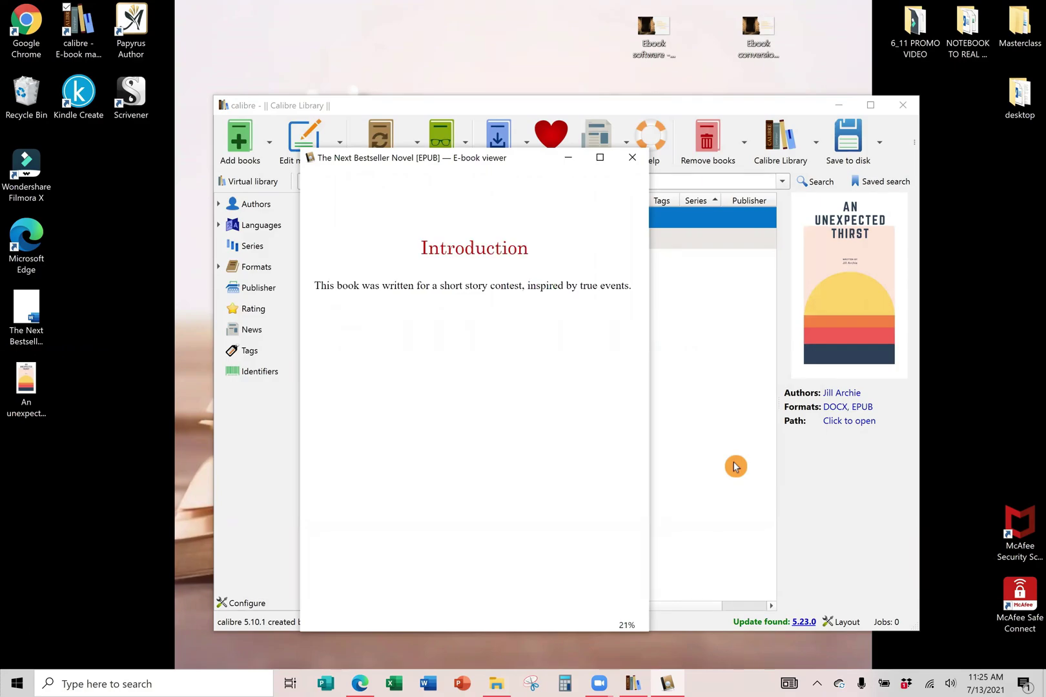
key("Page_Down")
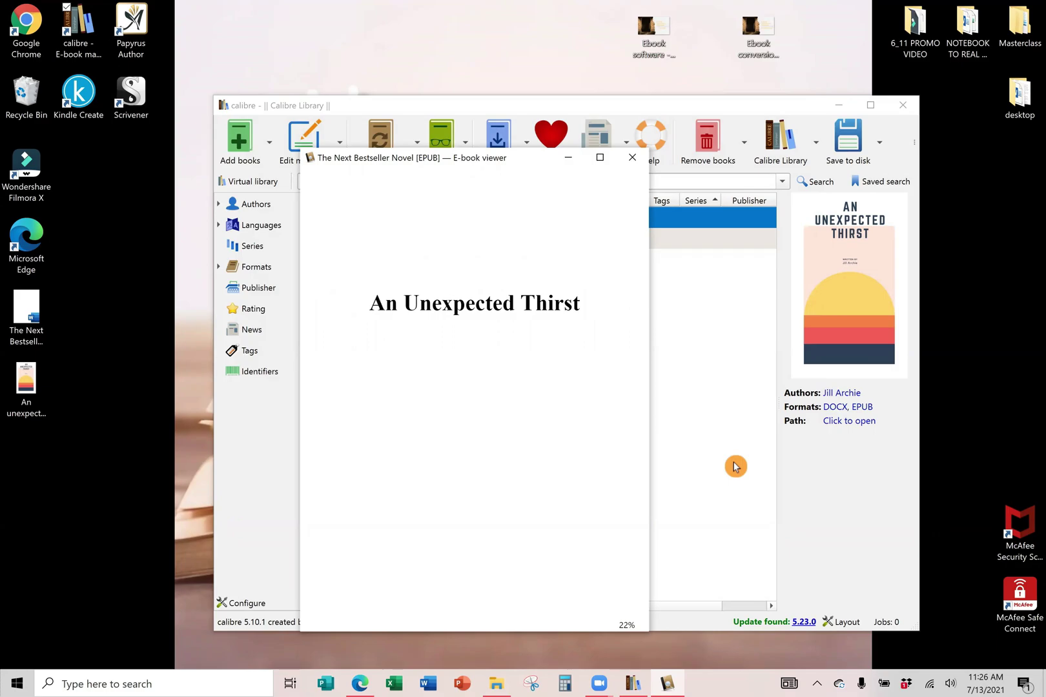
Step: Page through Chapter One - Salt into Chapter Two - Indecision, past its photo page, to 75%
key("Page_Down")
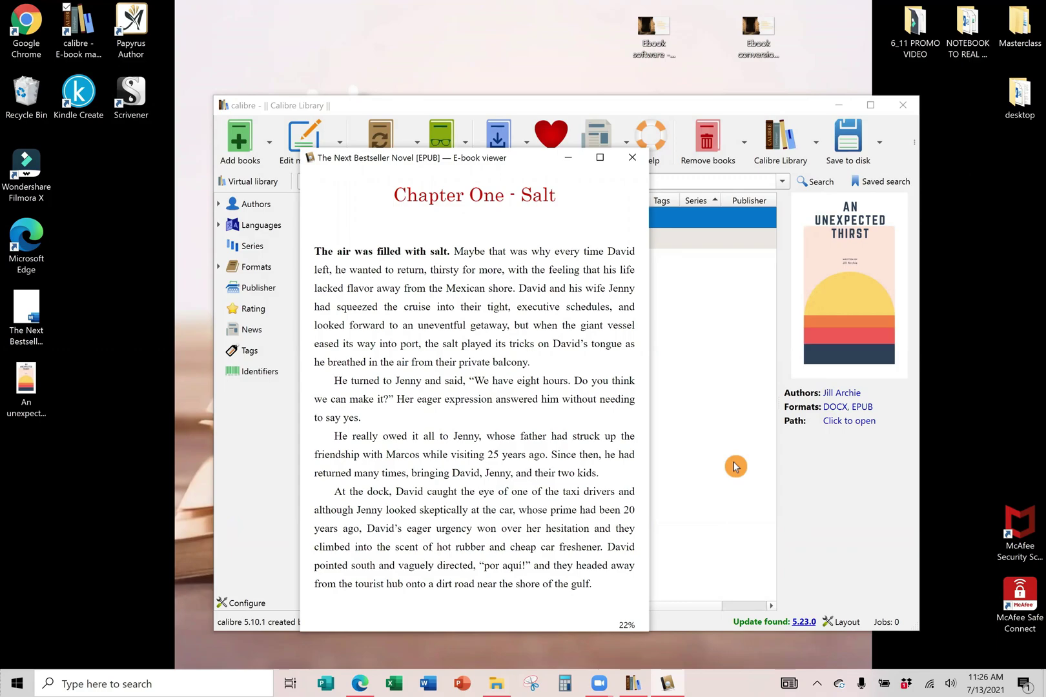
key("Page_Down")
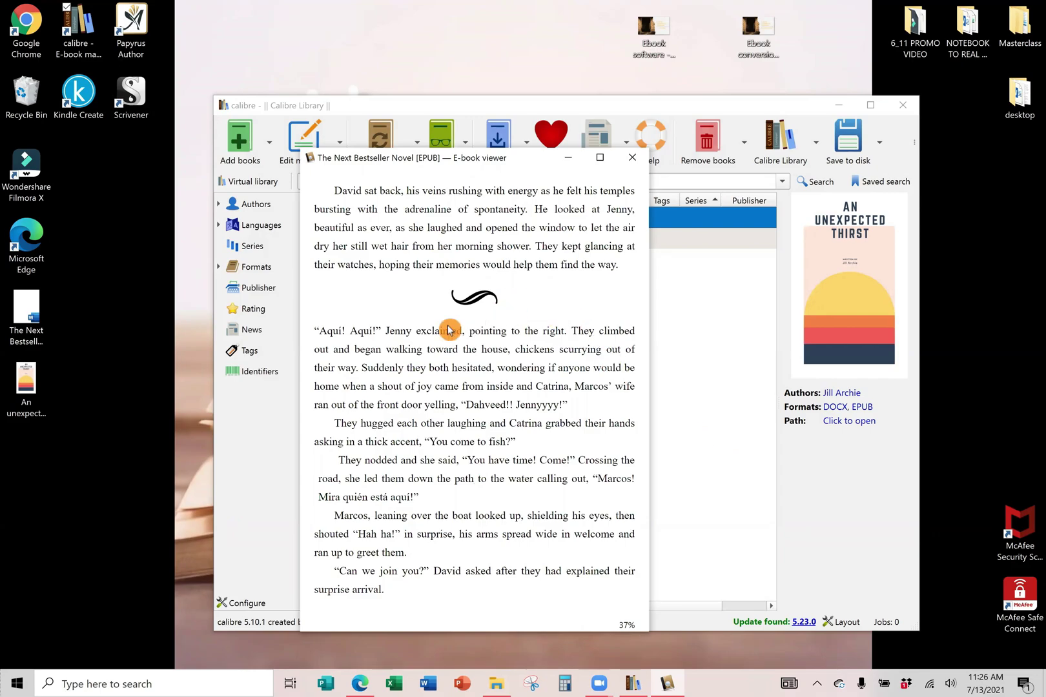
left_click(602, 403)
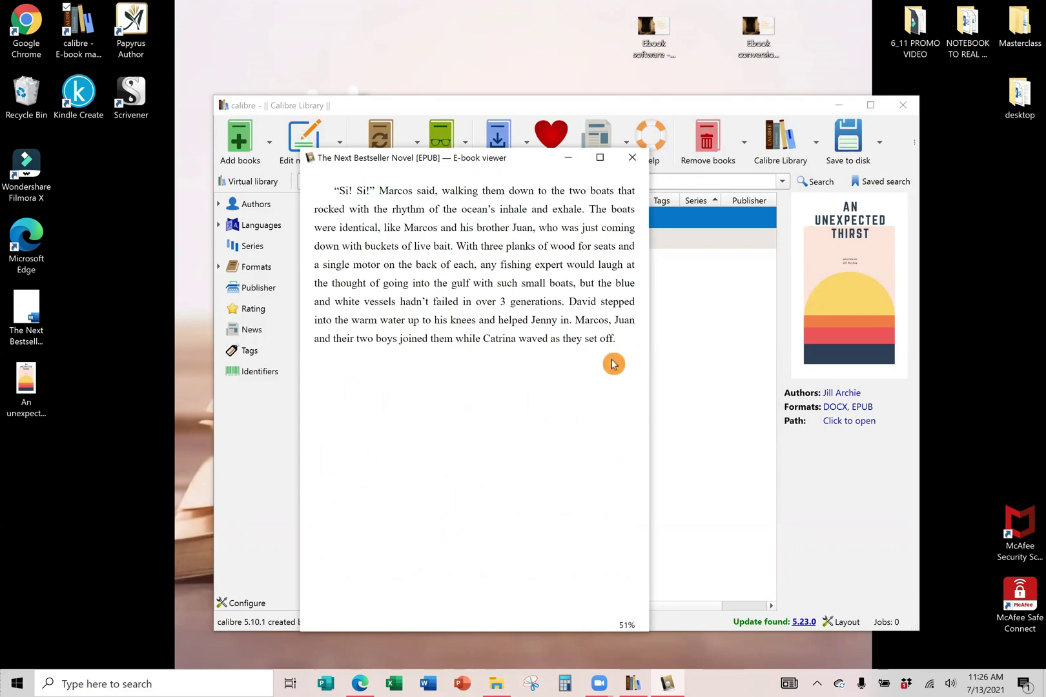
left_click(613, 364)
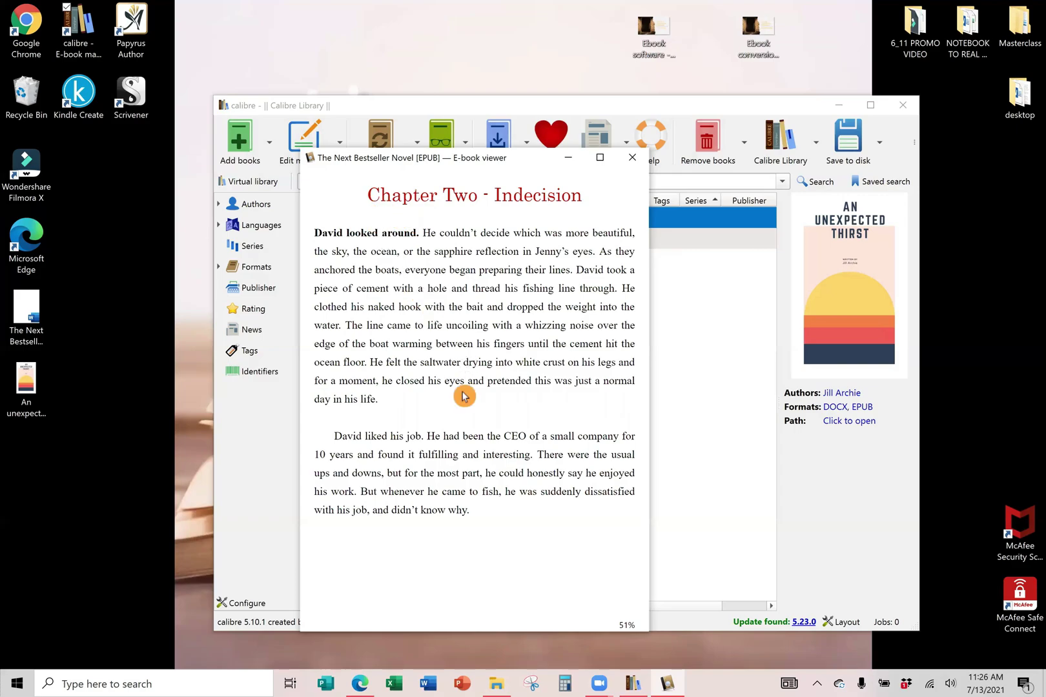
scroll(462, 408, "down", 1)
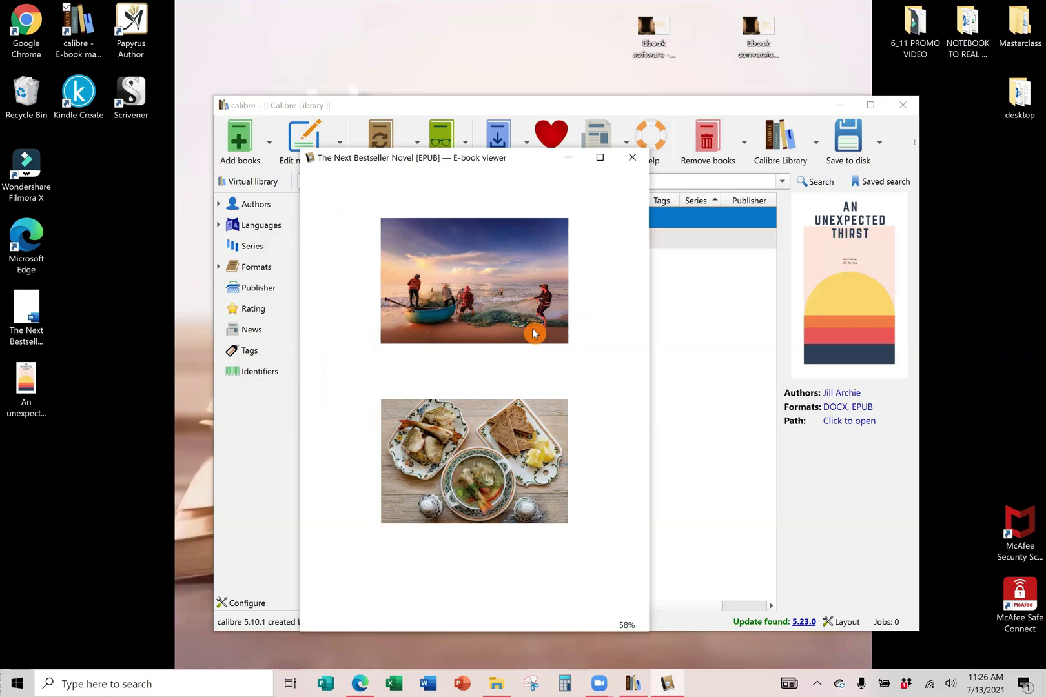
scroll(499, 344, "up", 1)
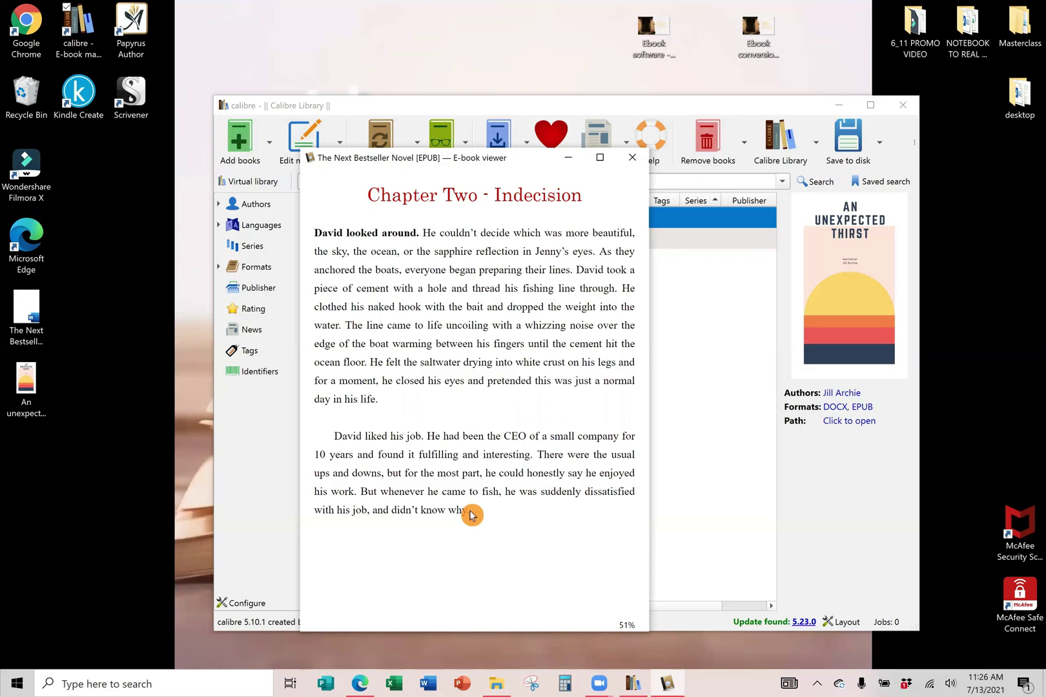
scroll(472, 514, "down", 1)
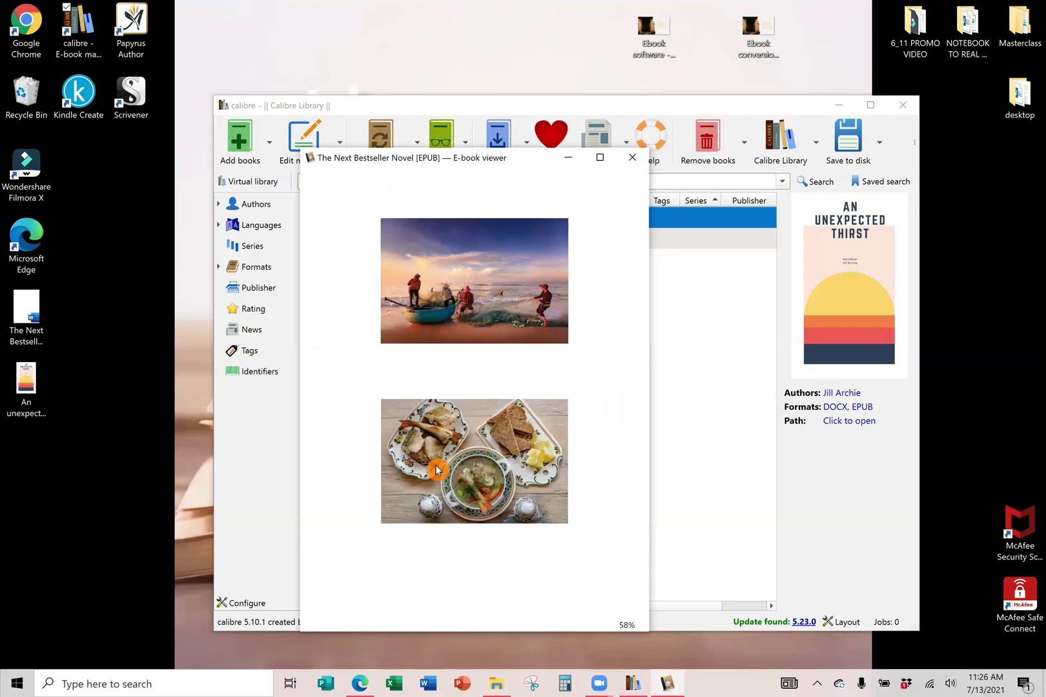
left_click(569, 542)
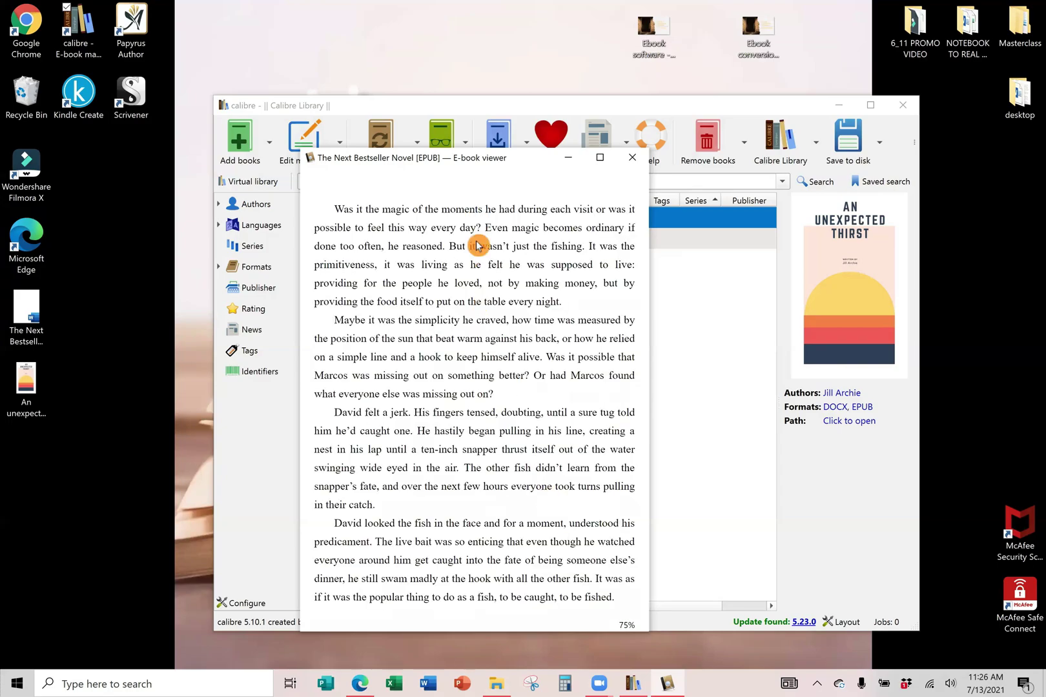
Step: Page through Chapter Three - A New Beginning to the Epilogue, then close the viewer
left_click(486, 407)
left_click(486, 407)
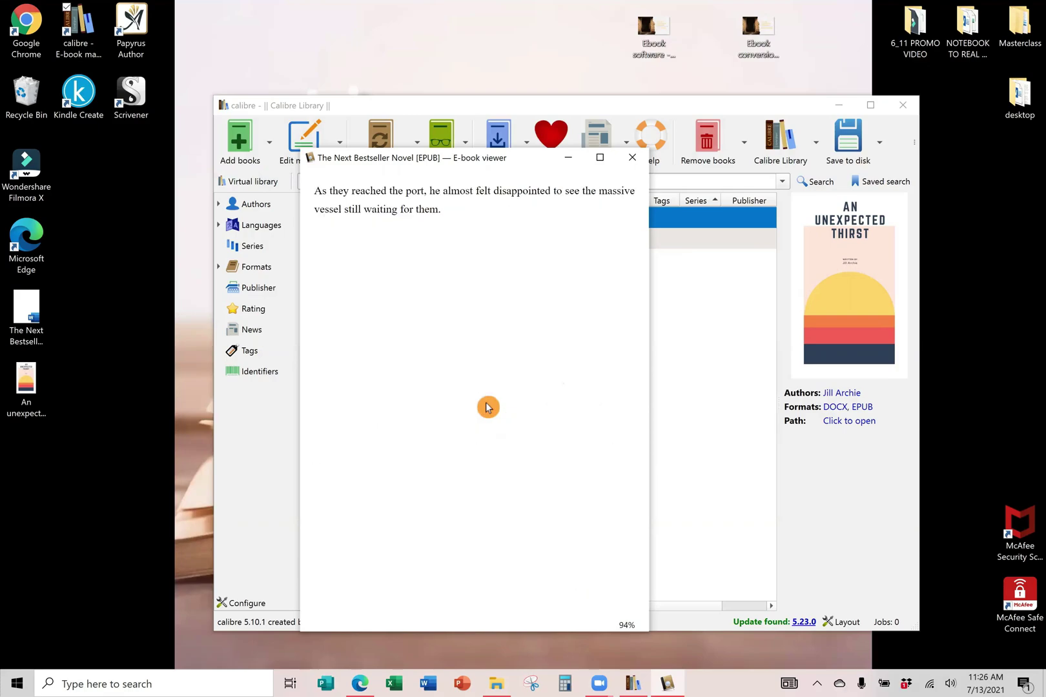
left_click(510, 223)
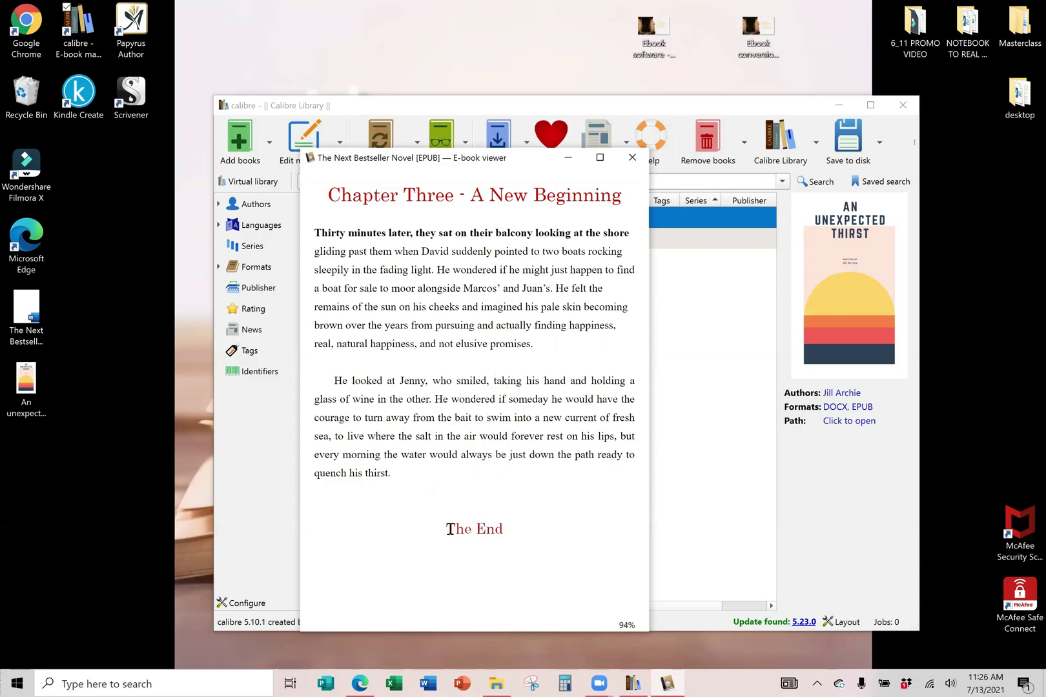
left_click(518, 531)
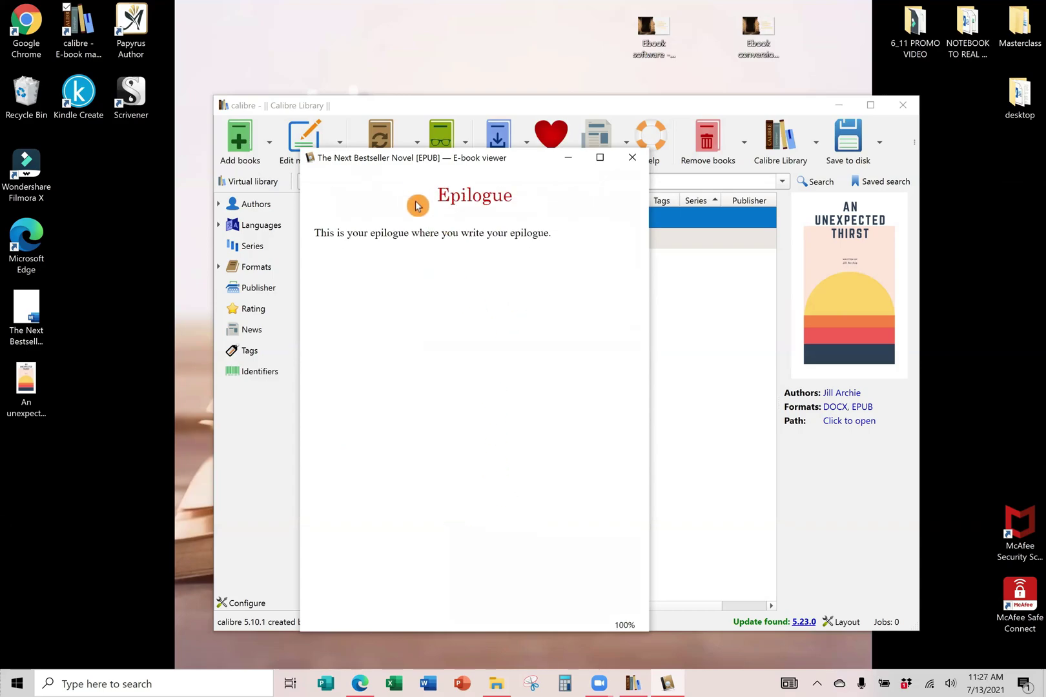
left_click(631, 160)
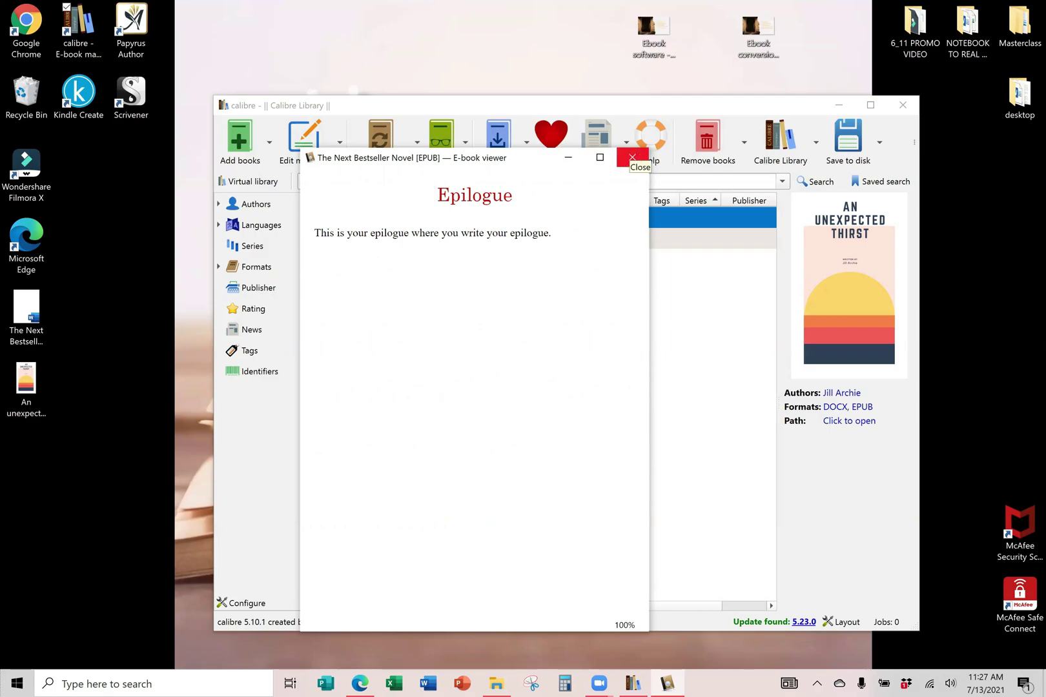
left_click(632, 158)
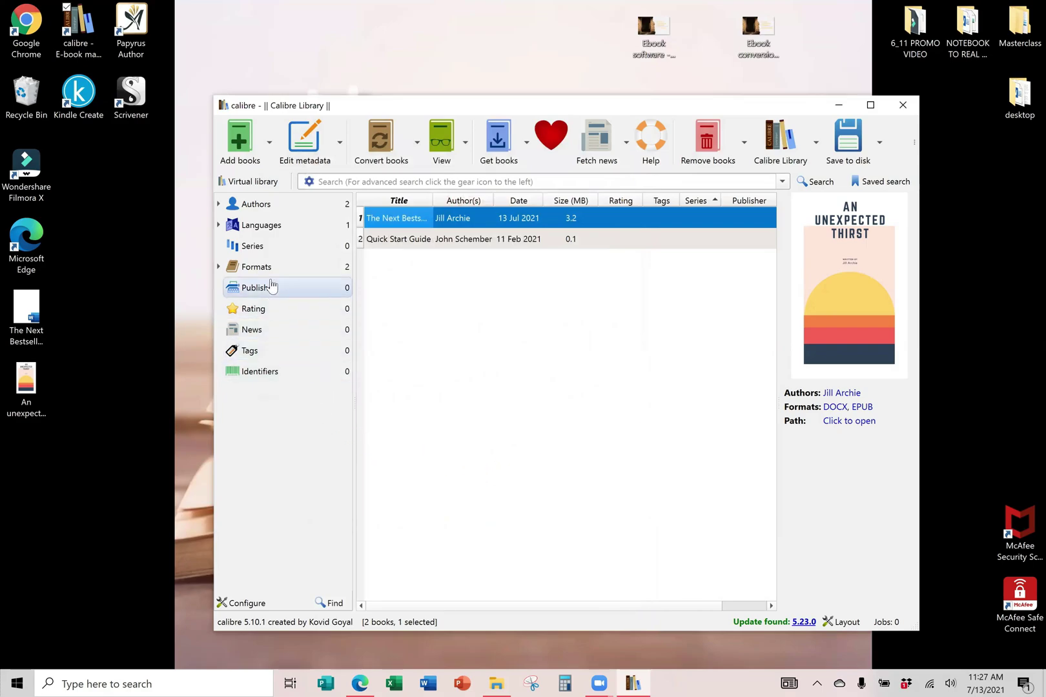
left_click(524, 423)
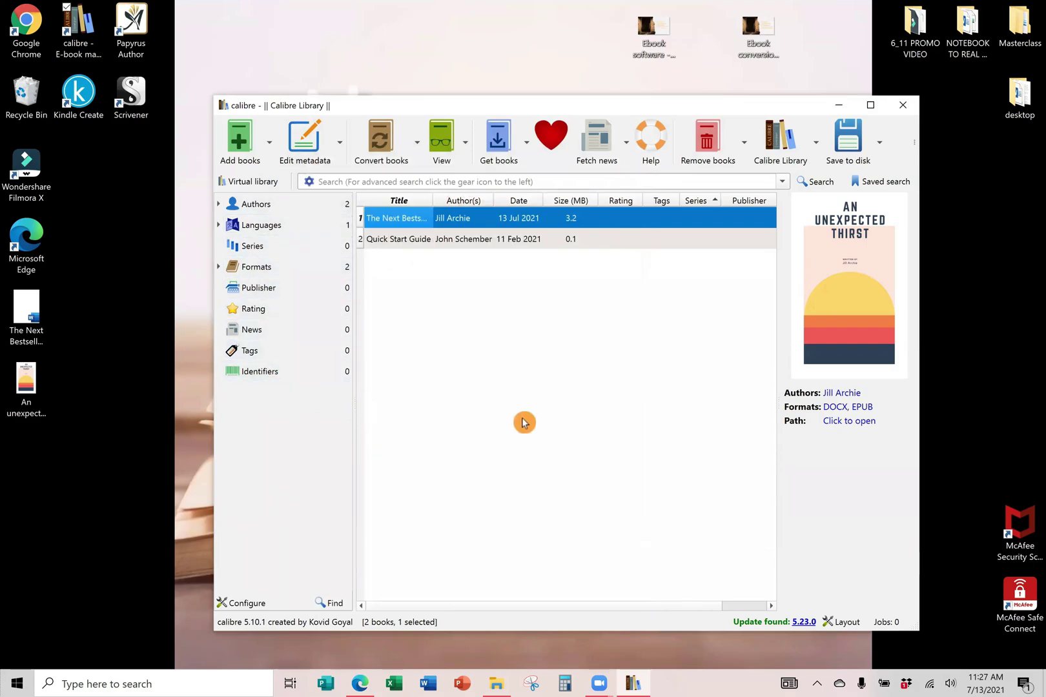